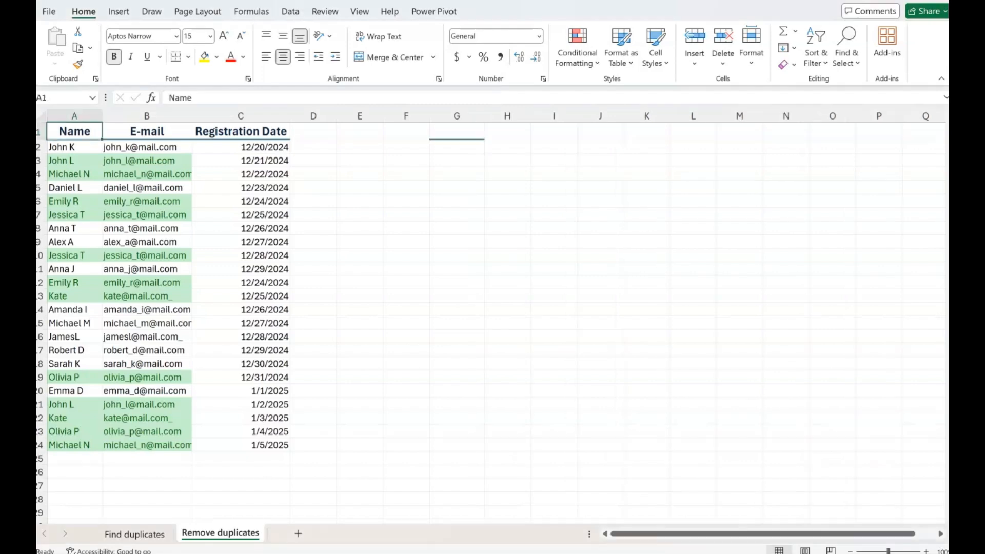
Step: Copy the table in A1:C24 to G1 and widen columns G, H and I to fit the pasted contents
drag(74, 132, 272, 446)
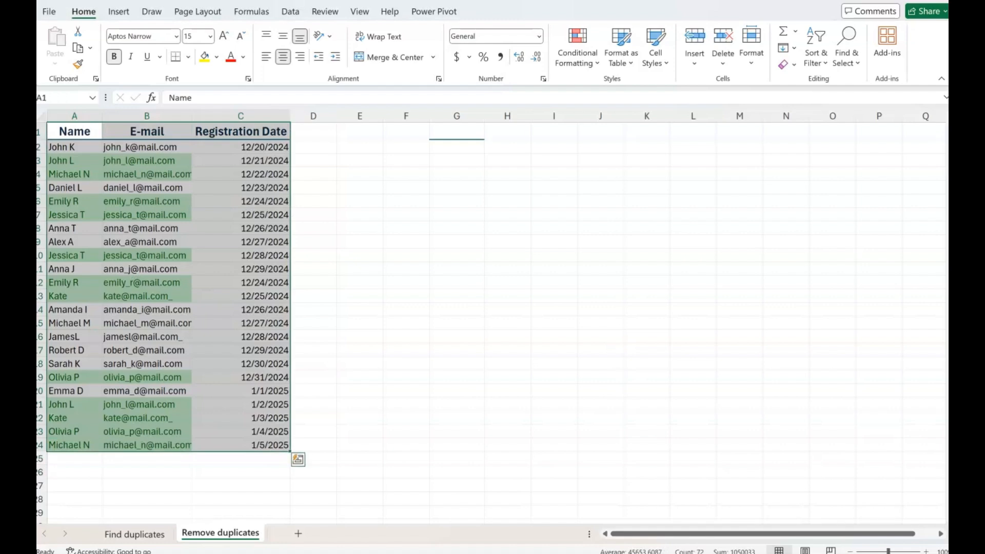
key(ctrl+c)
click(456, 132)
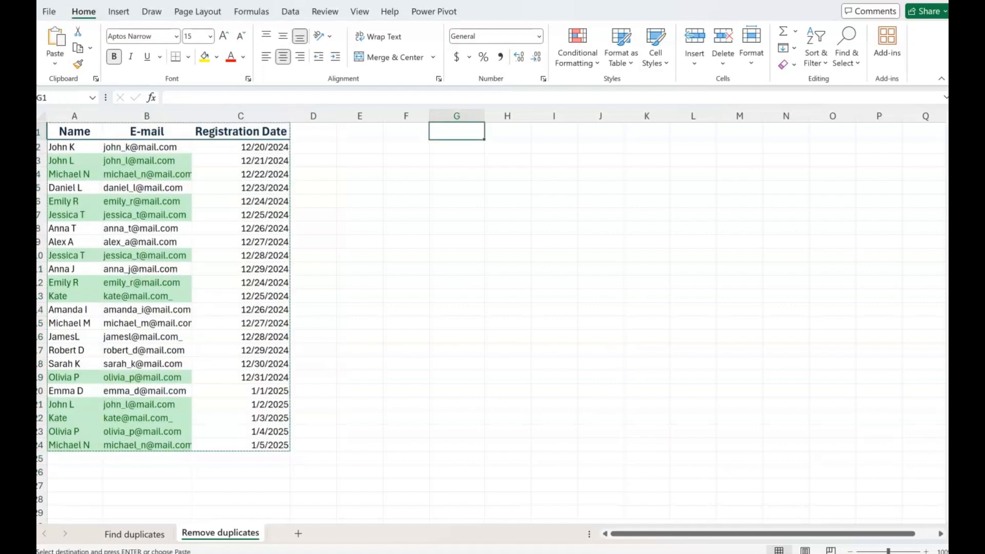
key(ctrl+v)
drag(577, 116, 623, 116)
drag(531, 116, 573, 116)
drag(485, 116, 516, 116)
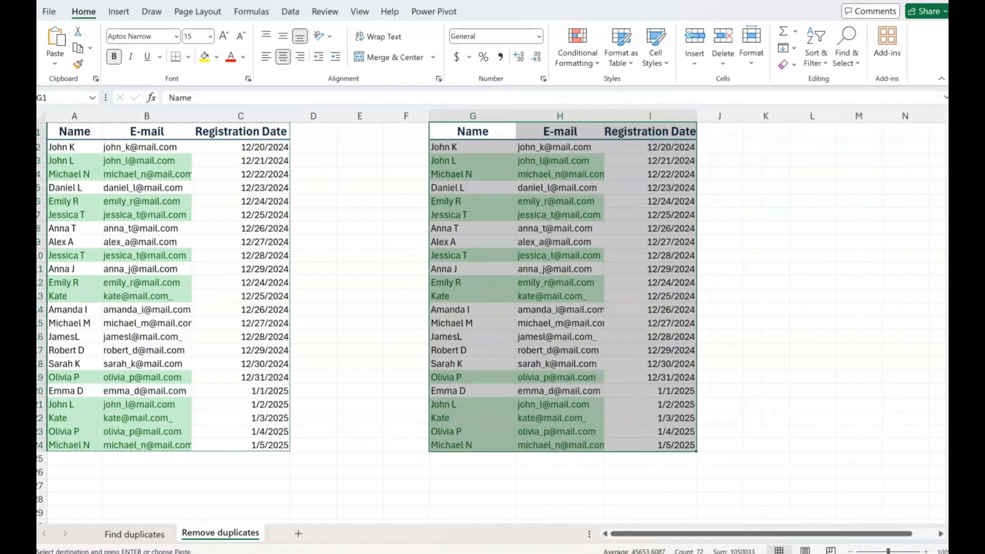
click(766, 229)
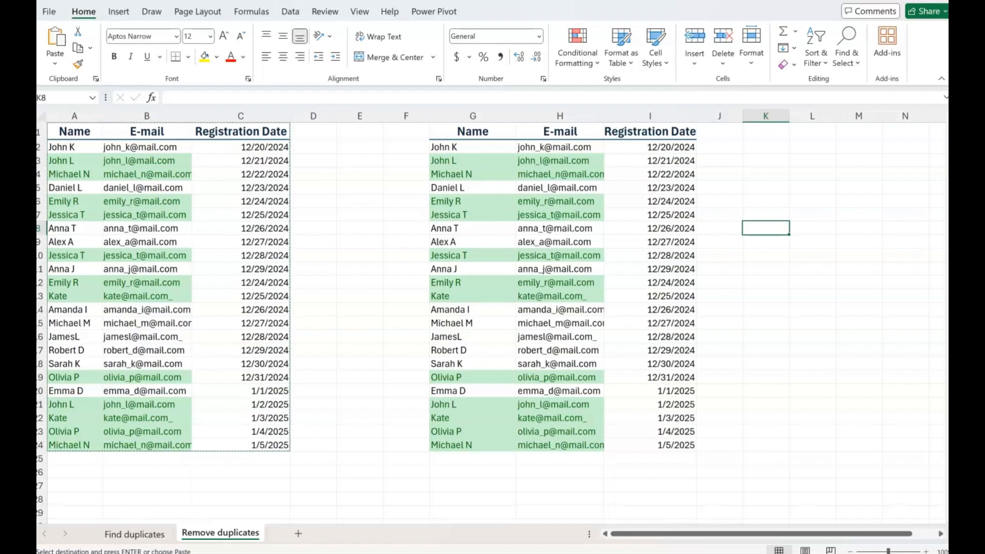
Step: Remove duplicate rows from the copied table in G1:I24, treating the first row as headers and comparing only Name and E-mail
click(473, 131)
drag(472, 131, 667, 444)
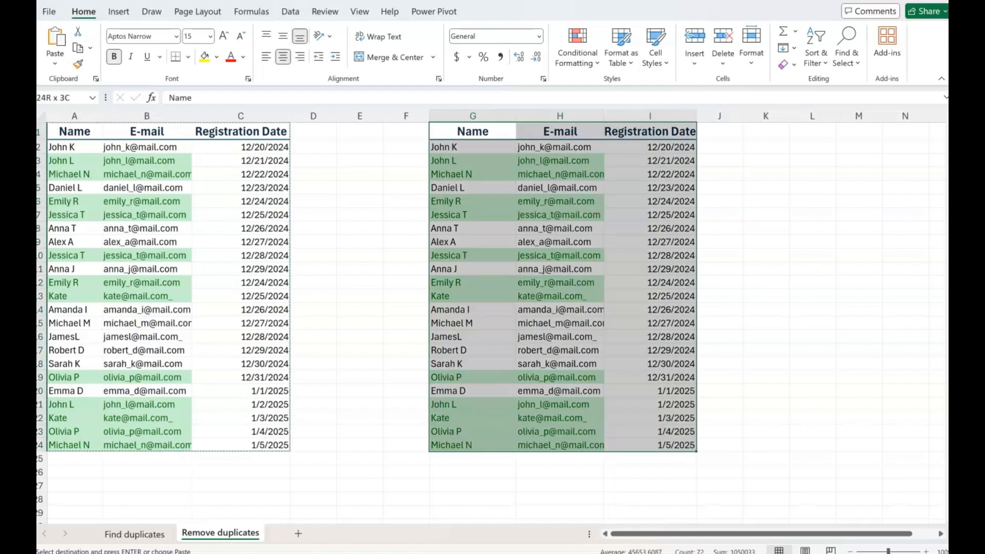
click(291, 12)
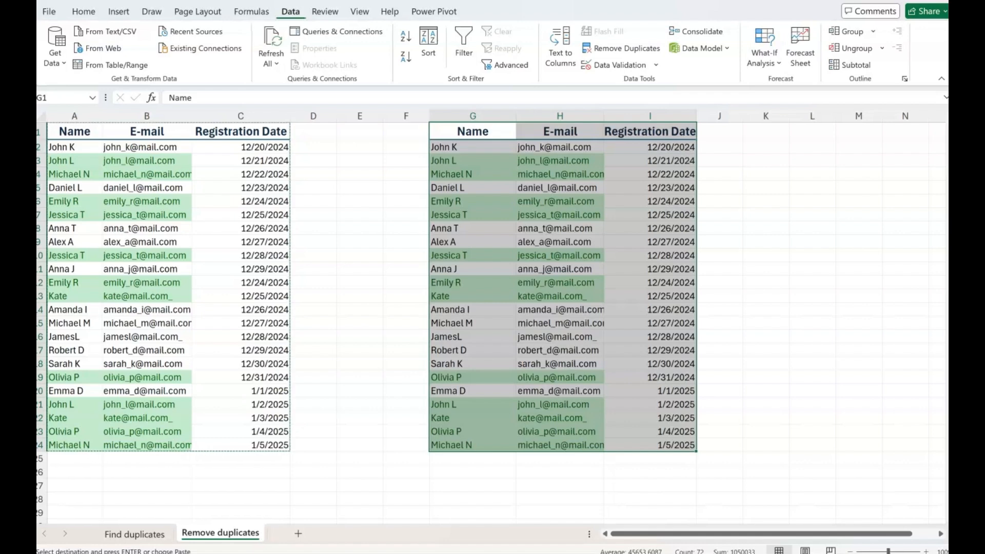
click(627, 49)
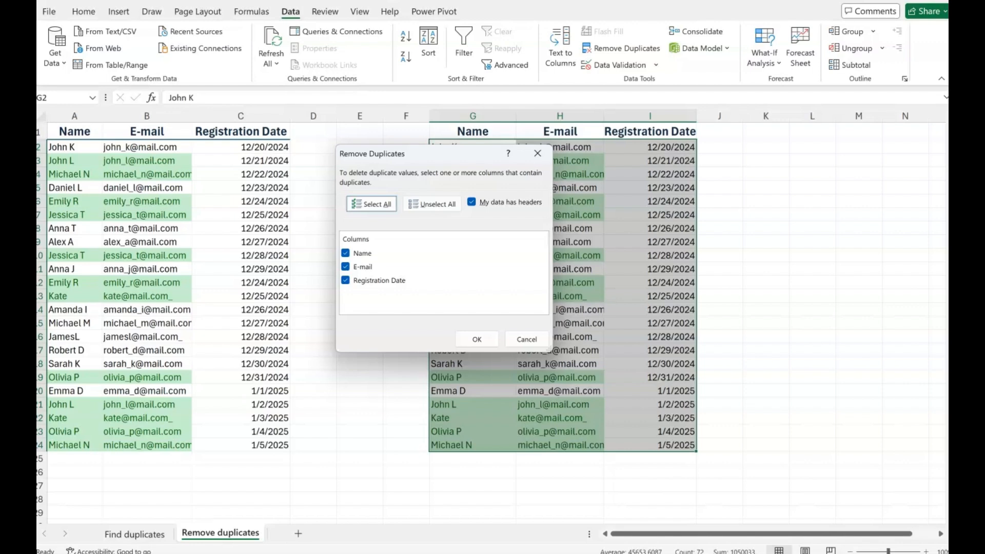
click(471, 203)
click(472, 202)
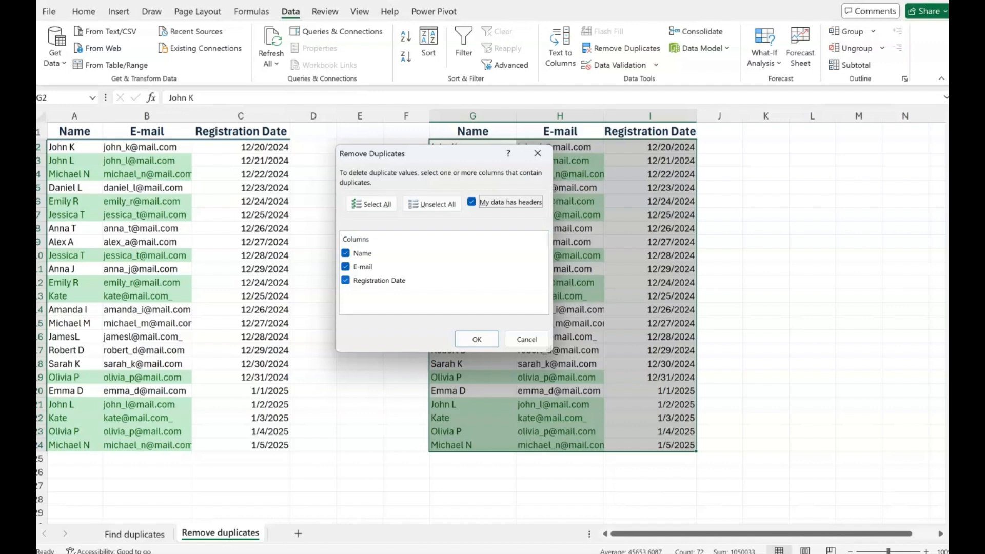
click(346, 280)
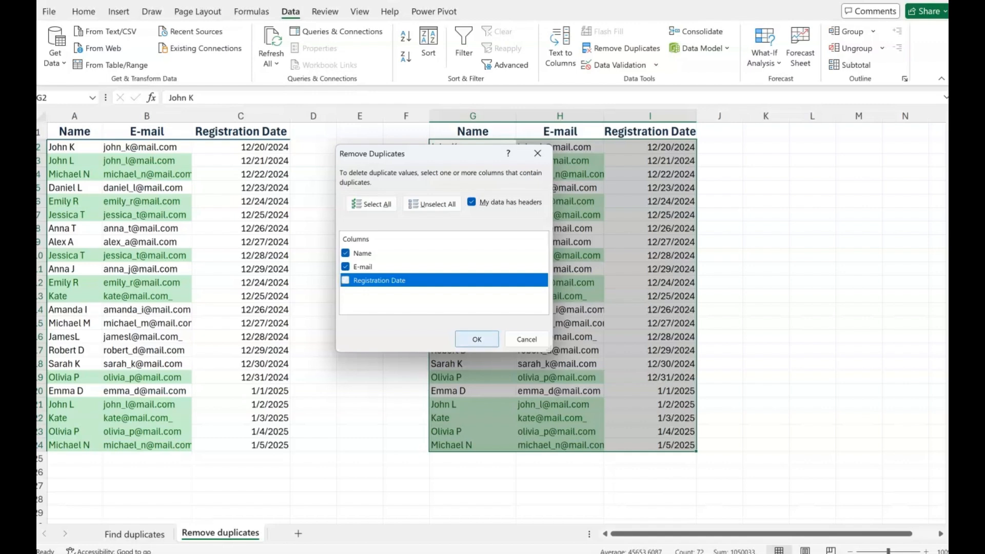
click(477, 339)
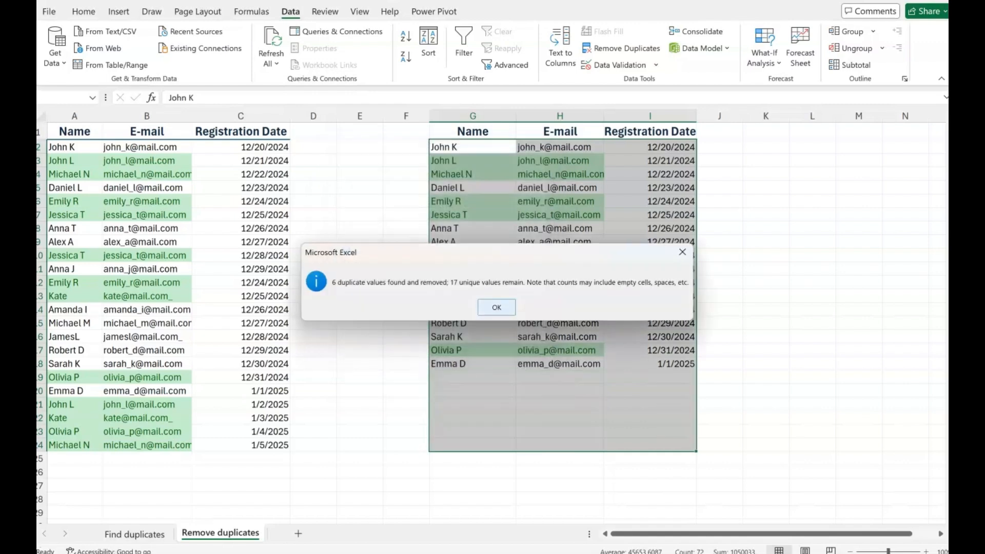
key(Return)
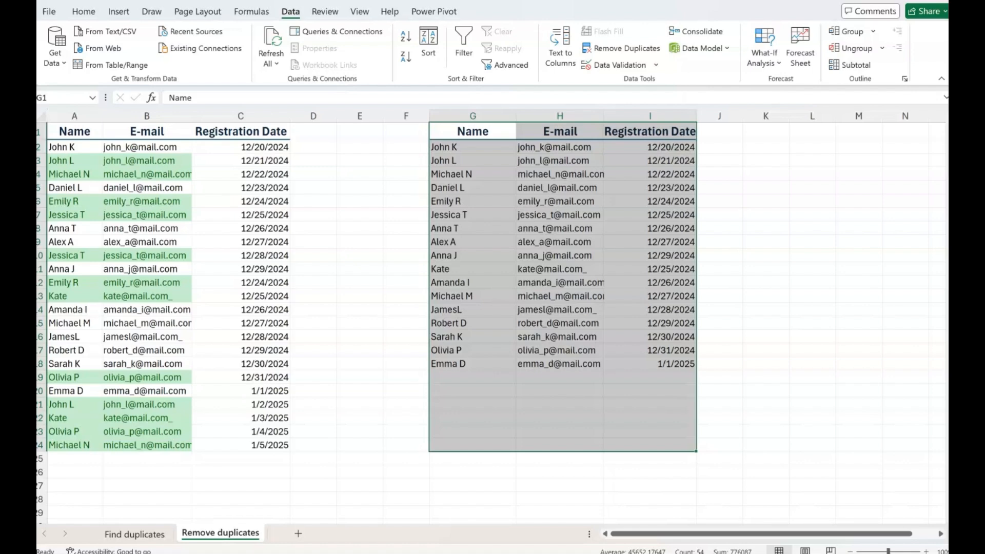
click(359, 160)
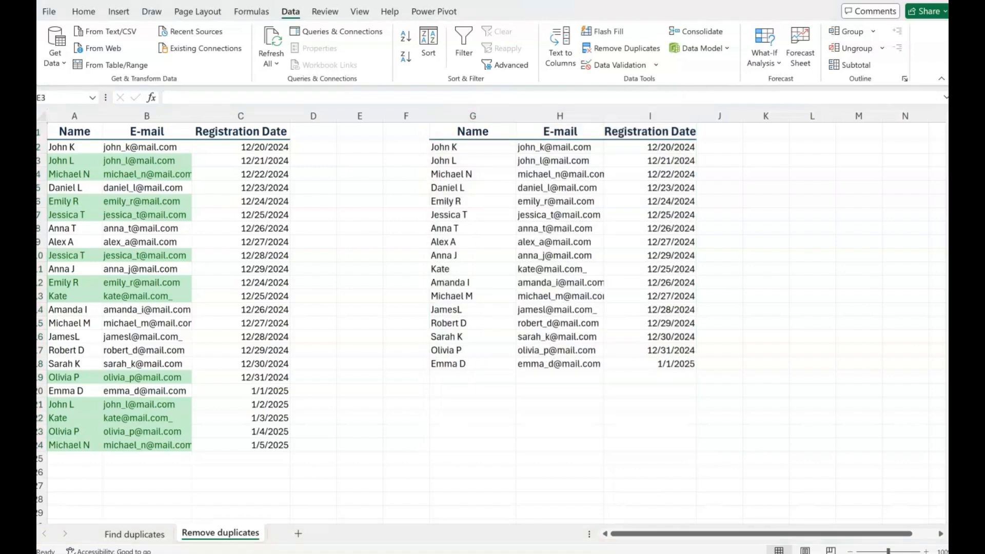
Step: Delete columns G to I containing the deduplicated copy of the table
drag(473, 116, 650, 116)
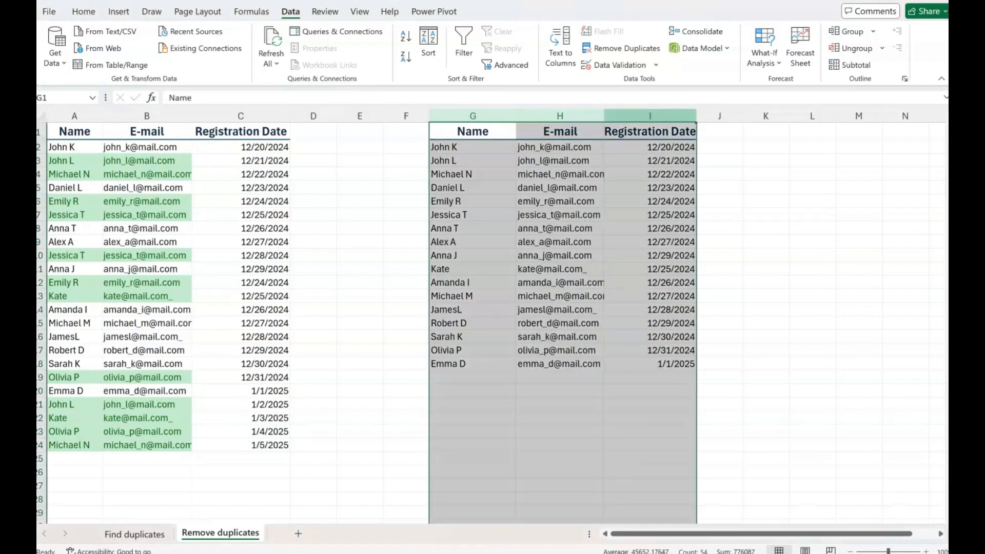
key(ctrl+minus)
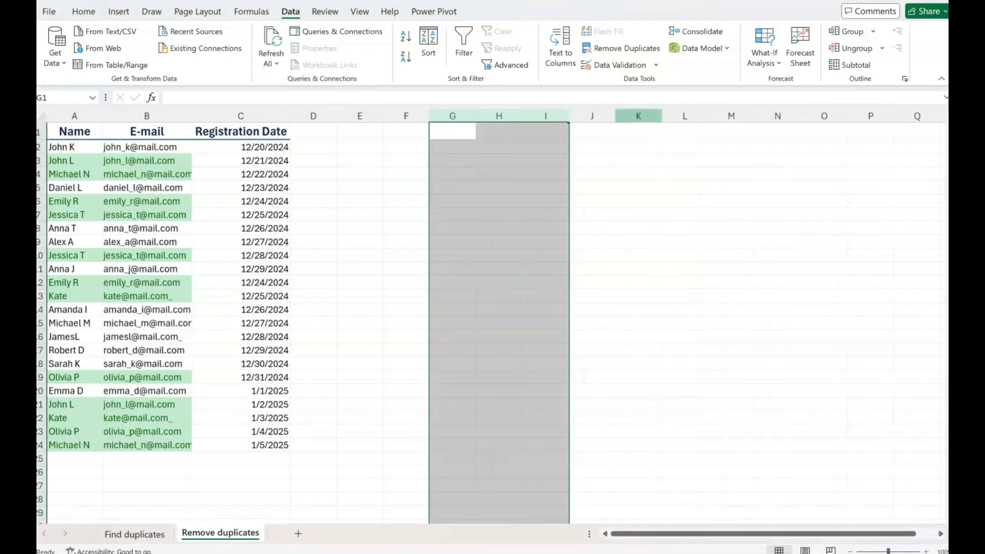
click(359, 147)
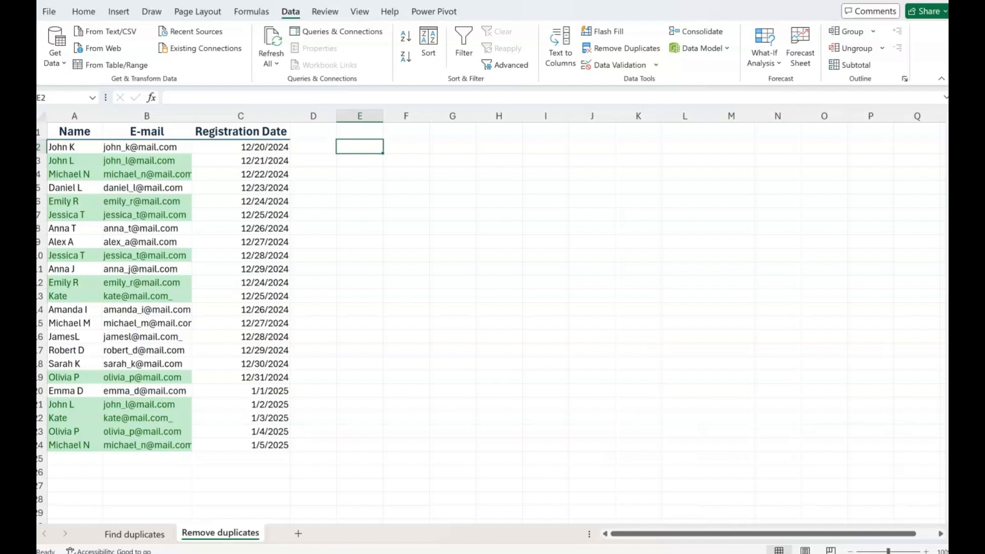
Step: Enter the formula =UNIQUE(A1:B24) in cell F1 to list the unique name and e-mail pairs
double_click(406, 131)
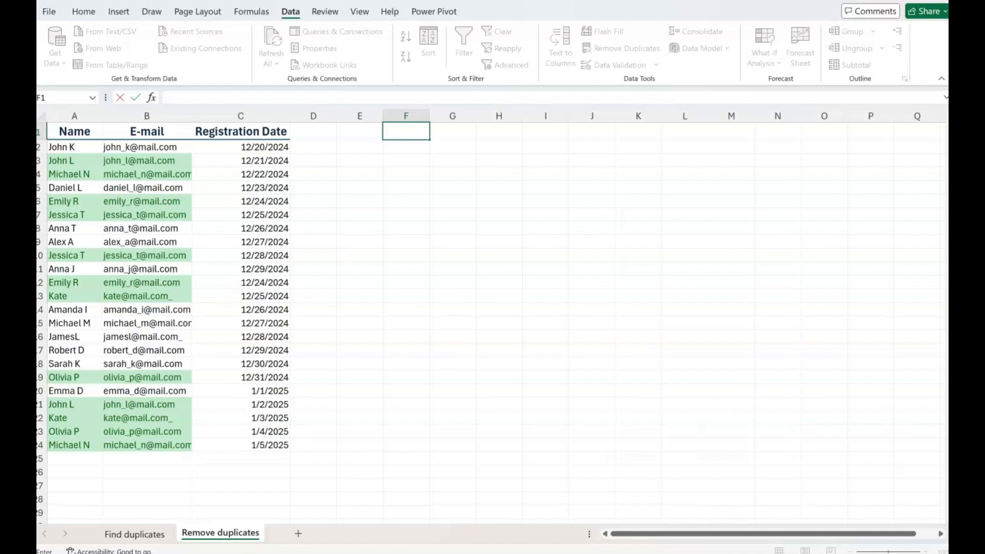
text(=unique)
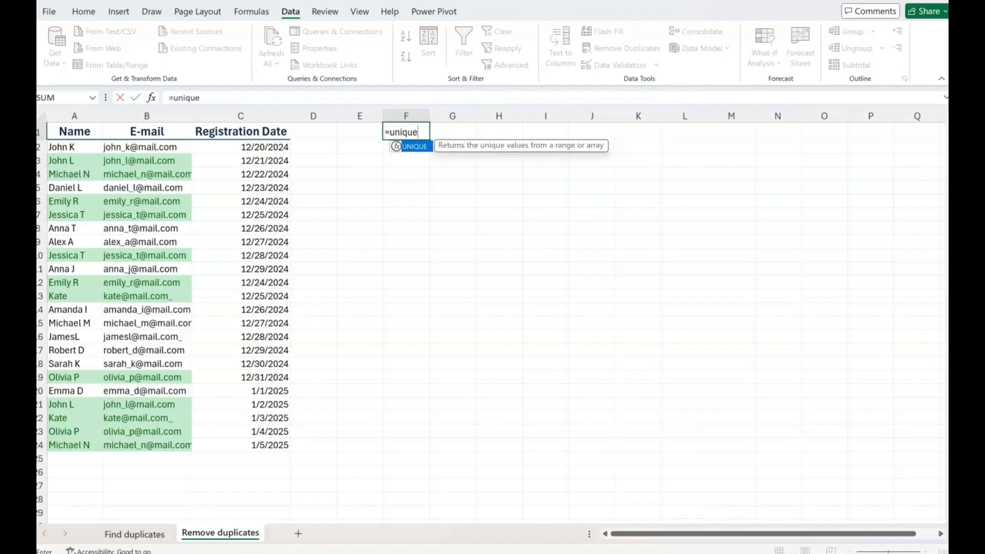
text(()
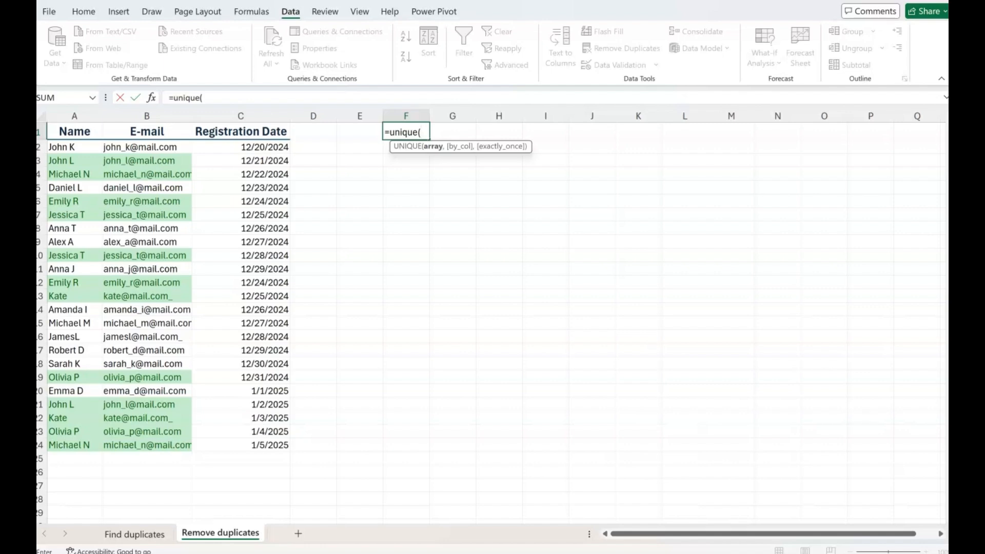
drag(74, 131, 188, 446)
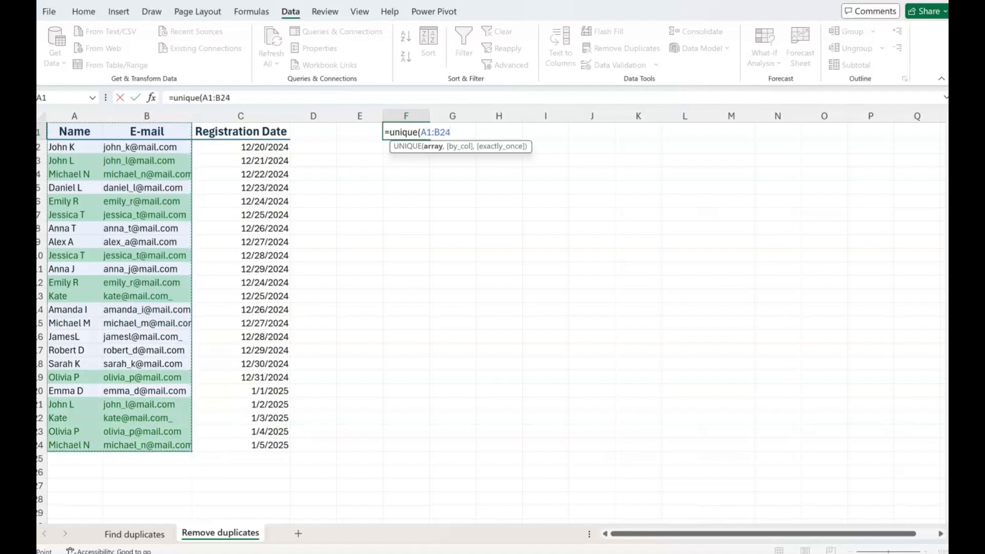
text())
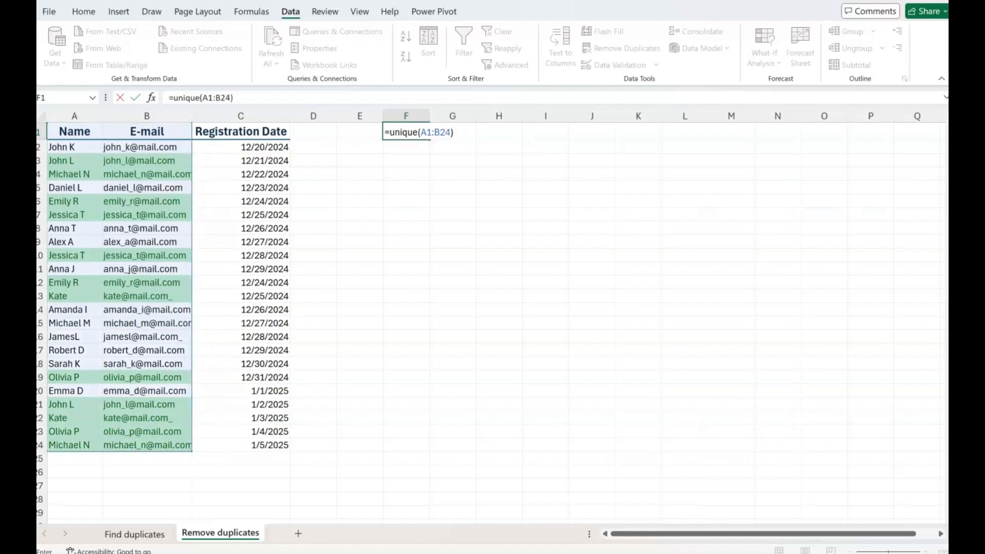
key(Return)
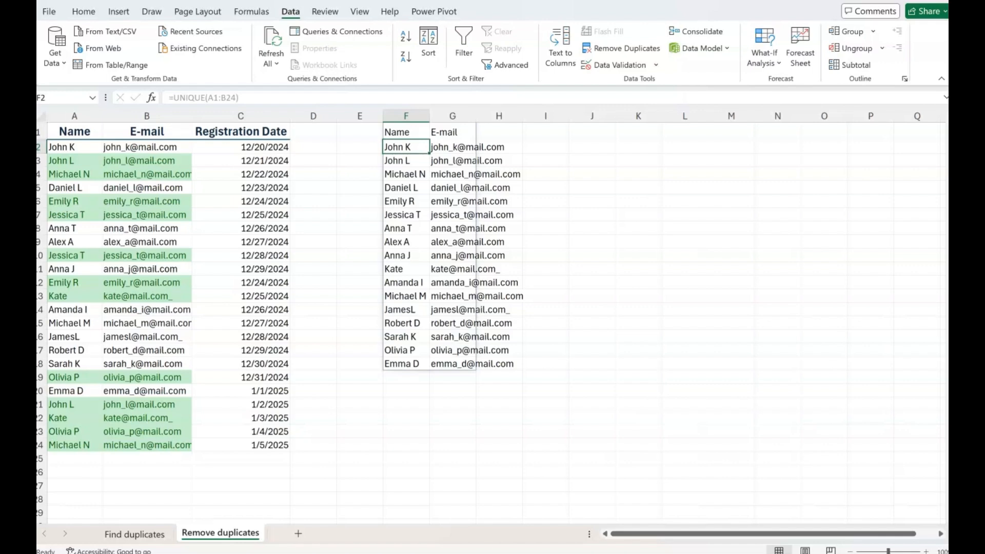
click(593, 201)
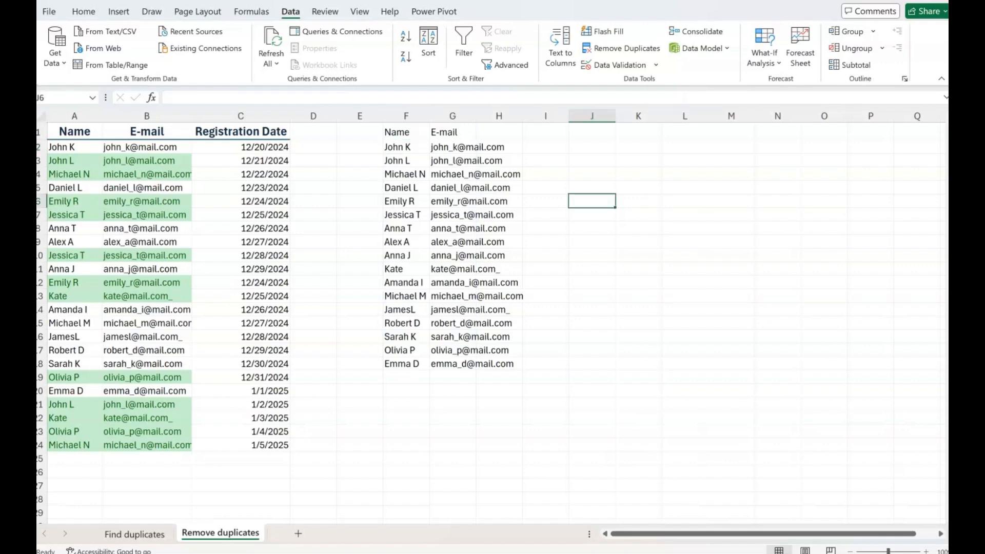
Step: Replace the UNIQUE formula output in F1:G18 with its static values by copying it and pasting values in place
click(406, 132)
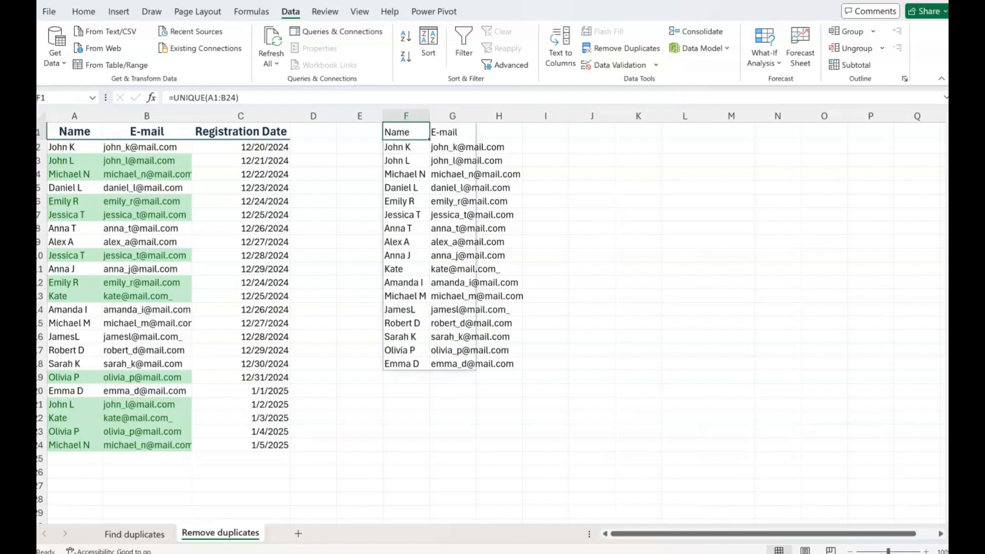
drag(406, 132, 452, 365)
key(ctrl+c)
right_click(406, 126)
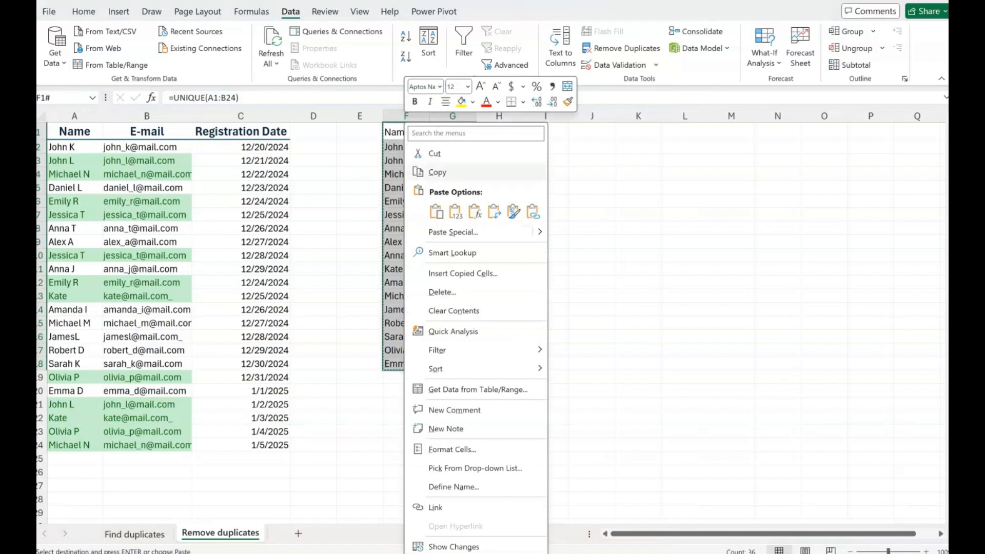
click(455, 211)
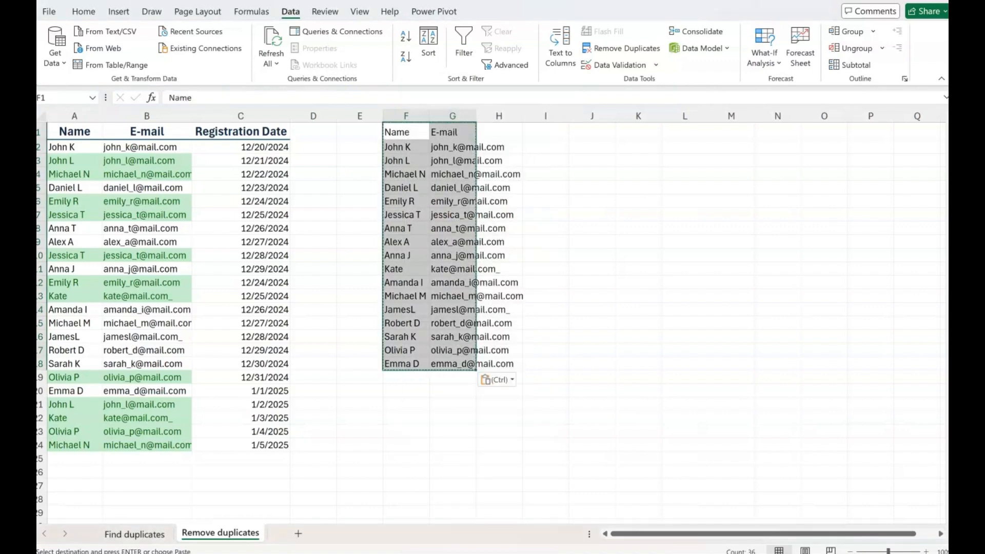
click(492, 201)
click(457, 201)
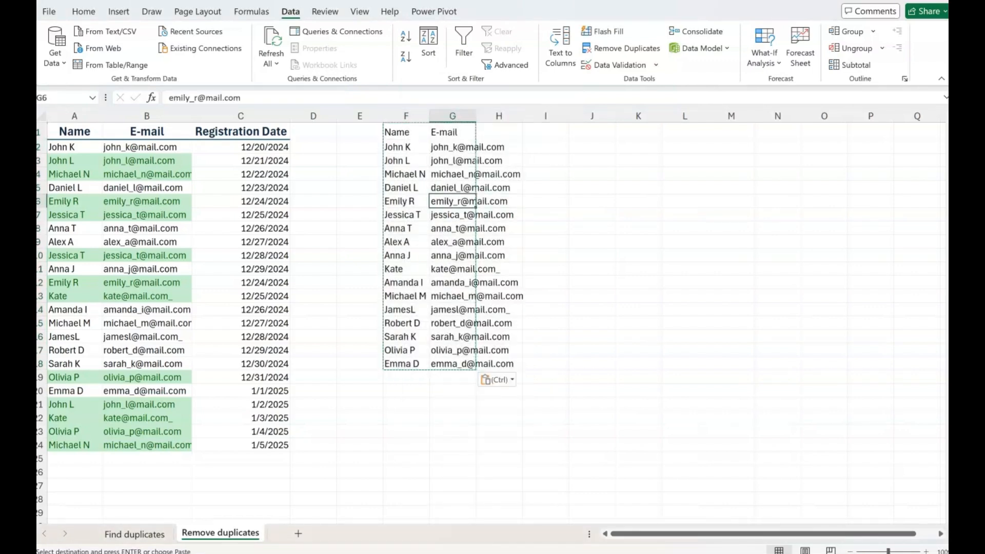
key(Escape)
click(545, 214)
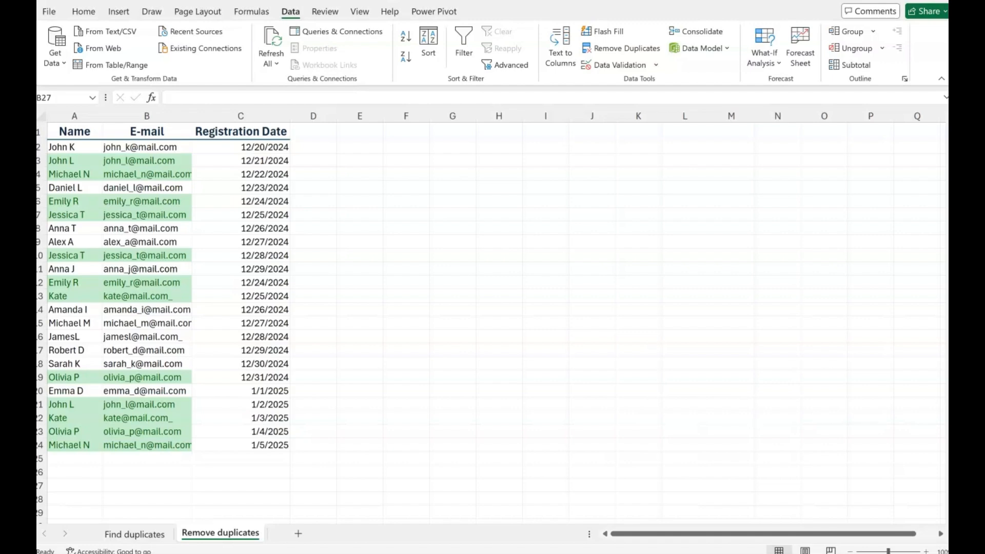
Step: Run an Advanced Filter on A1:B24 that copies unique records only to another location starting at I1
drag(74, 132, 146, 445)
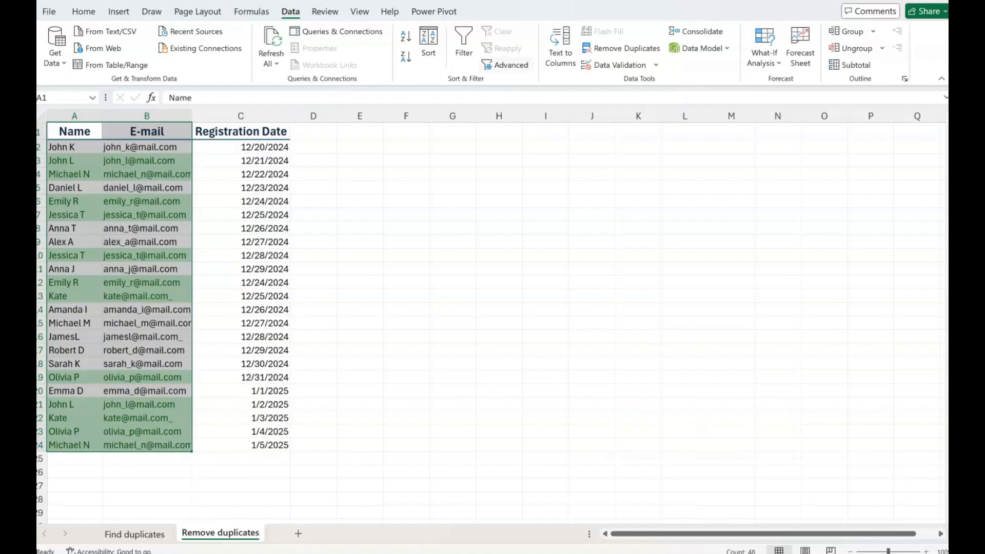
click(505, 65)
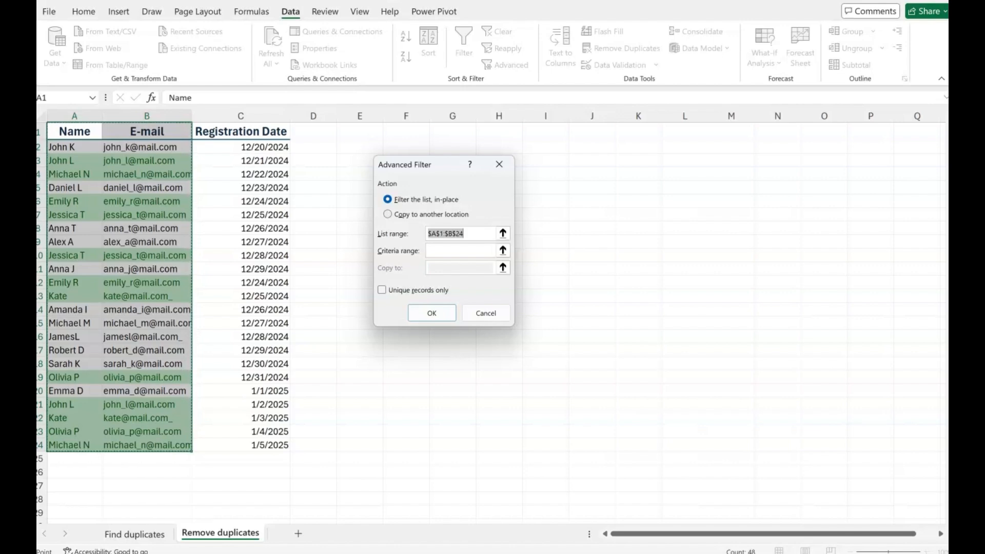
key(alt+o)
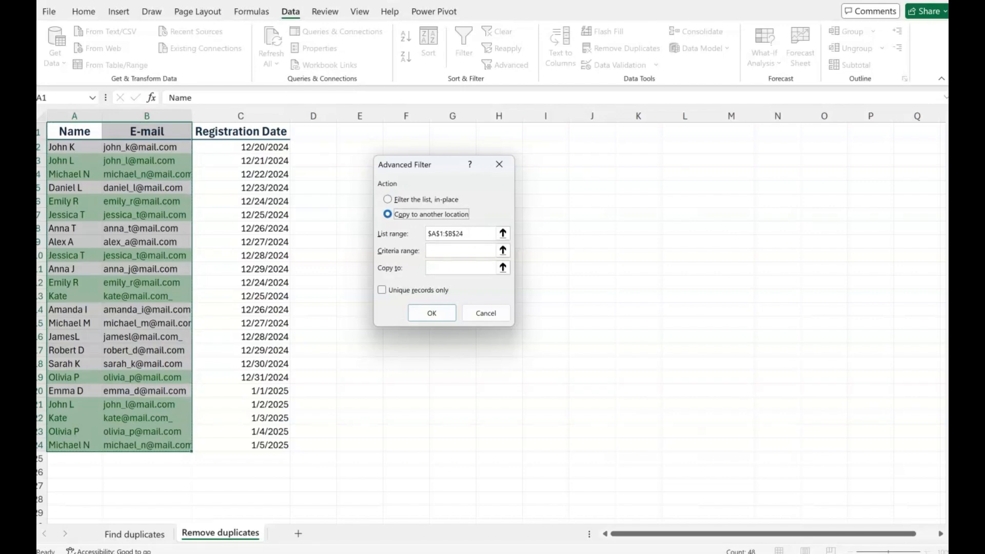
click(461, 268)
click(545, 132)
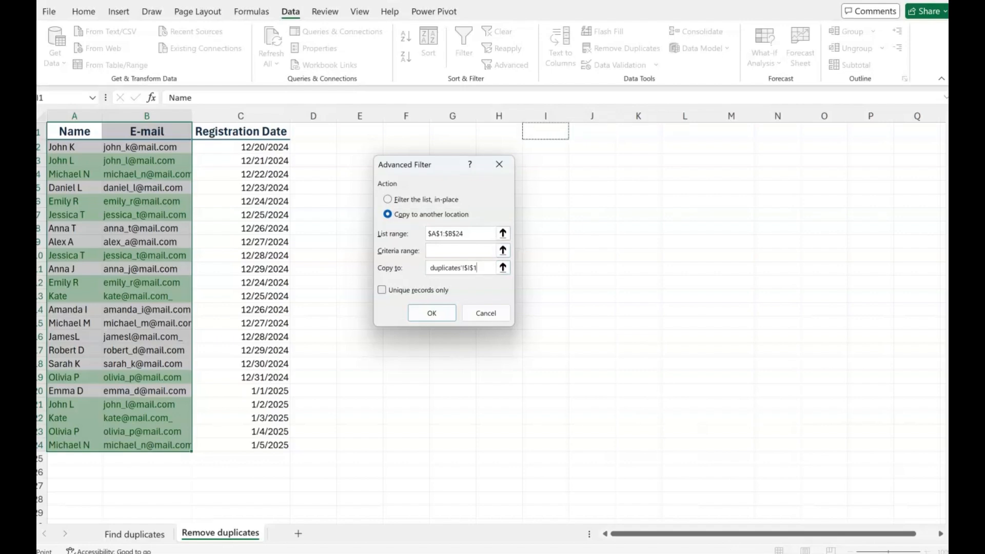
key(alt+r)
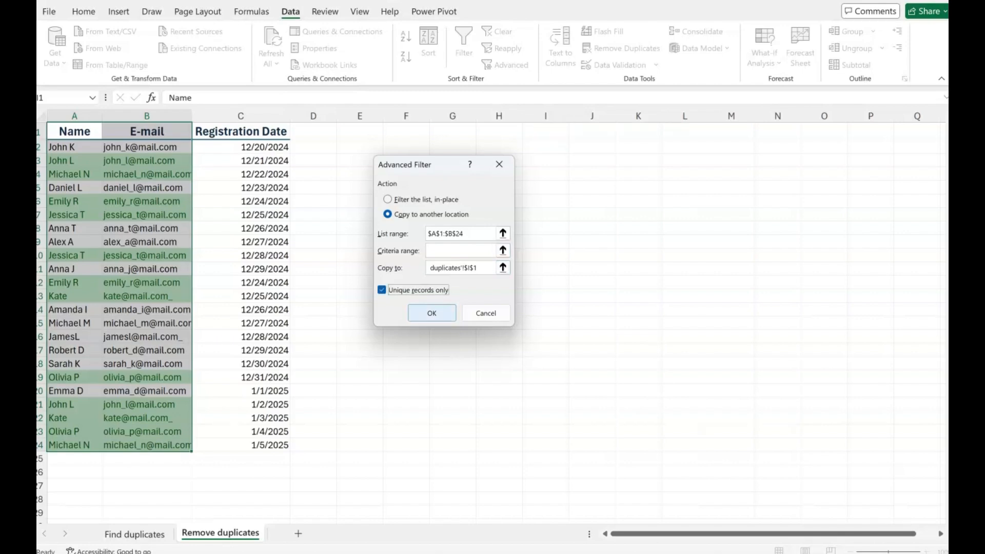
click(432, 313)
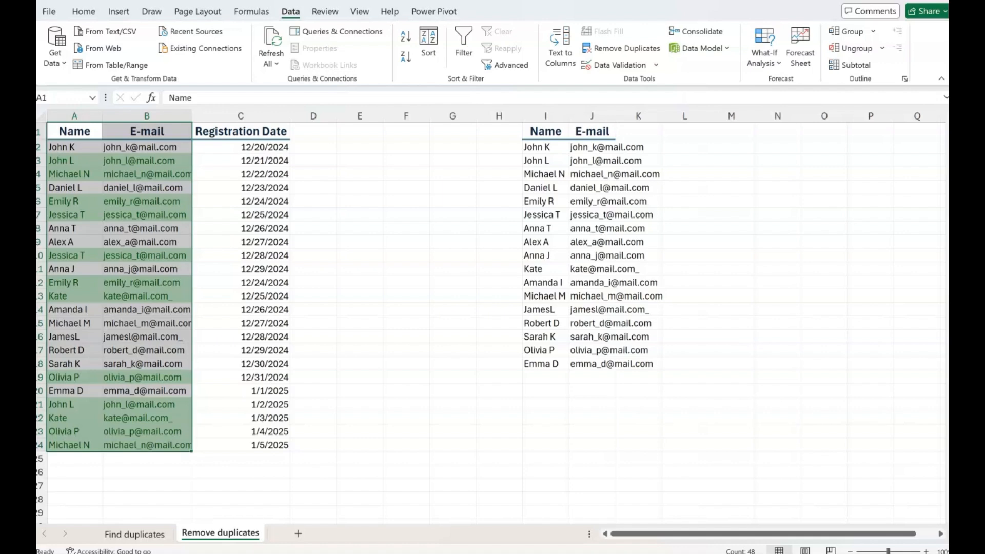
Step: Delete columns I and J containing the filtered unique records
drag(545, 116, 595, 116)
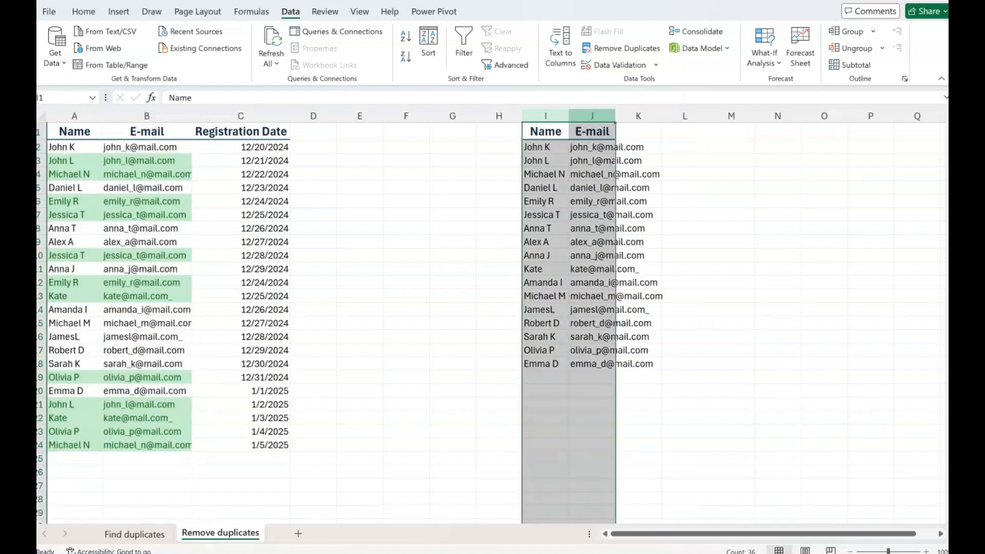
key(ctrl+minus)
click(453, 201)
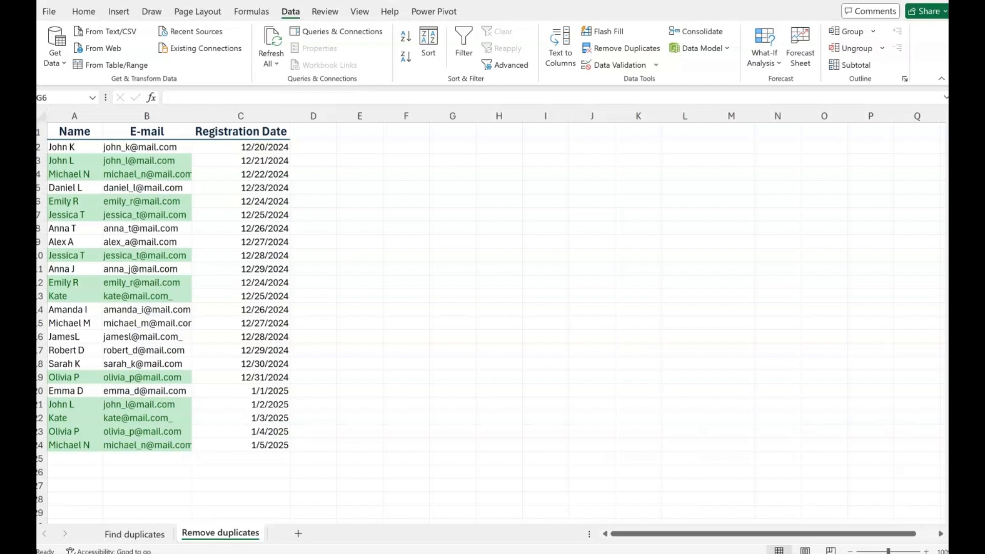
Step: Convert the data range A1:C24 into a table with headers and bring it into Power Query Editor
click(75, 147)
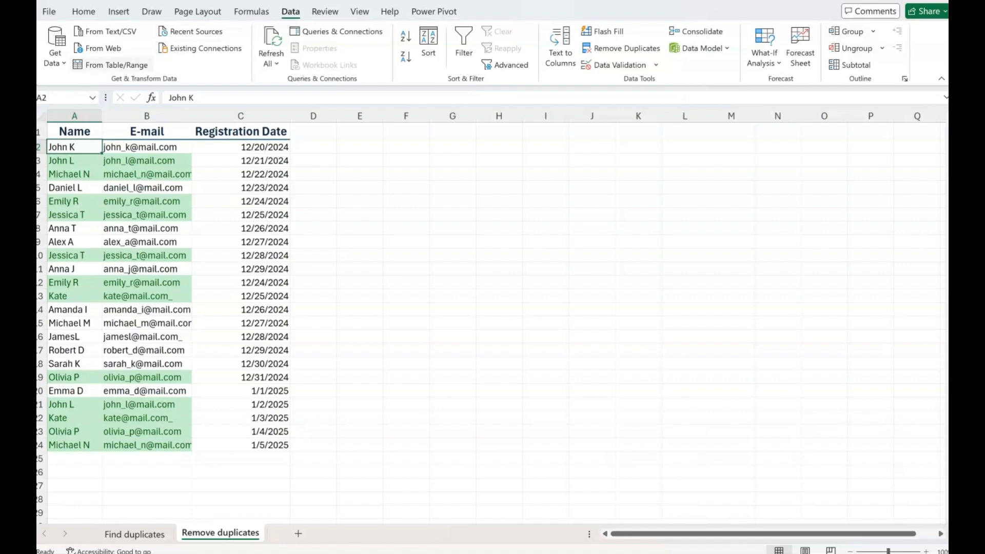
click(110, 65)
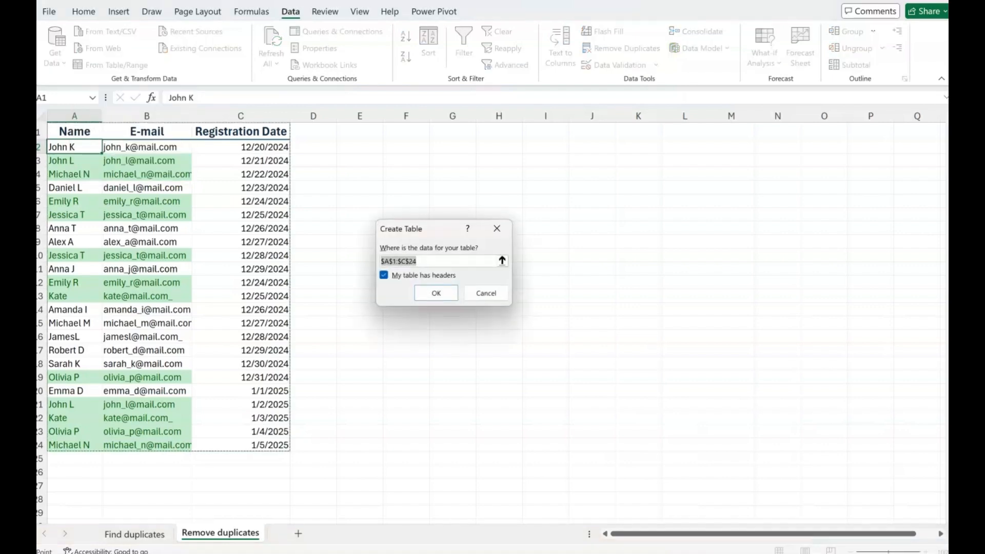
key(Return)
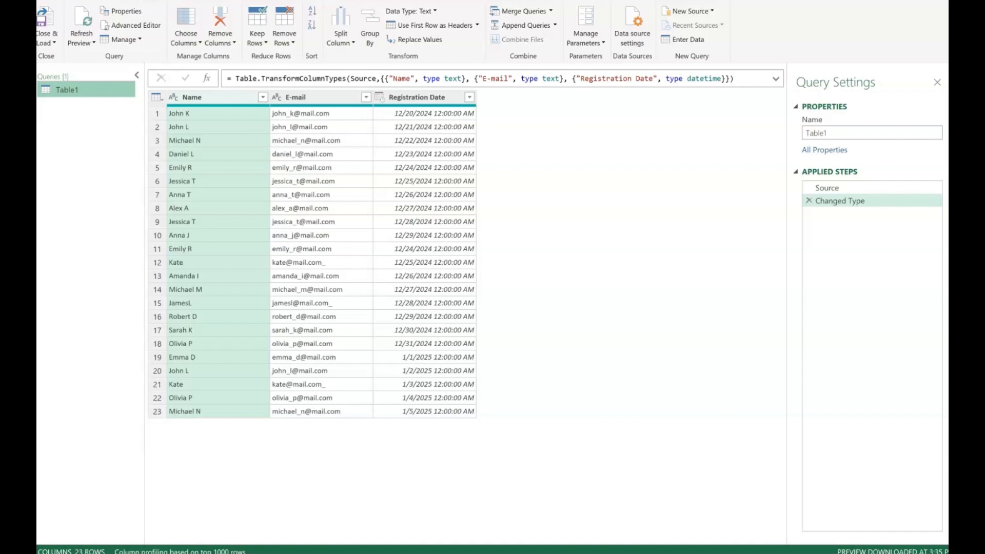
Step: Remove rows from the query that have duplicate values in the Name and E-mail columns combined
ctrl+click(319, 97)
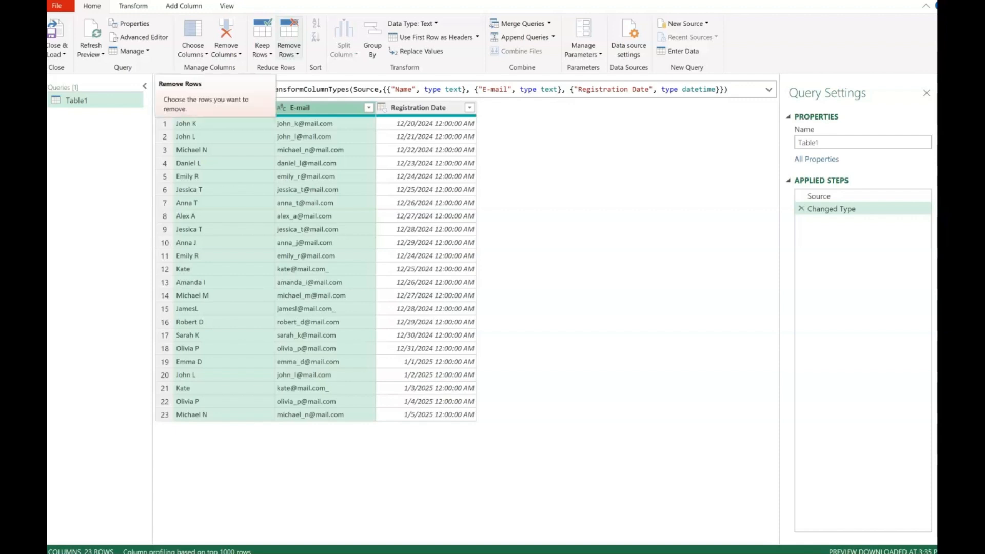
click(289, 50)
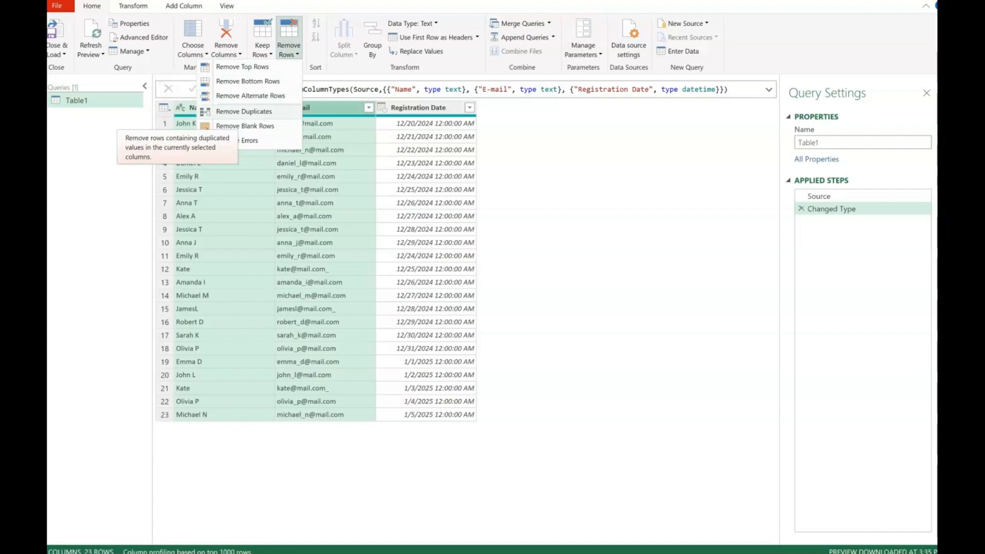
click(243, 111)
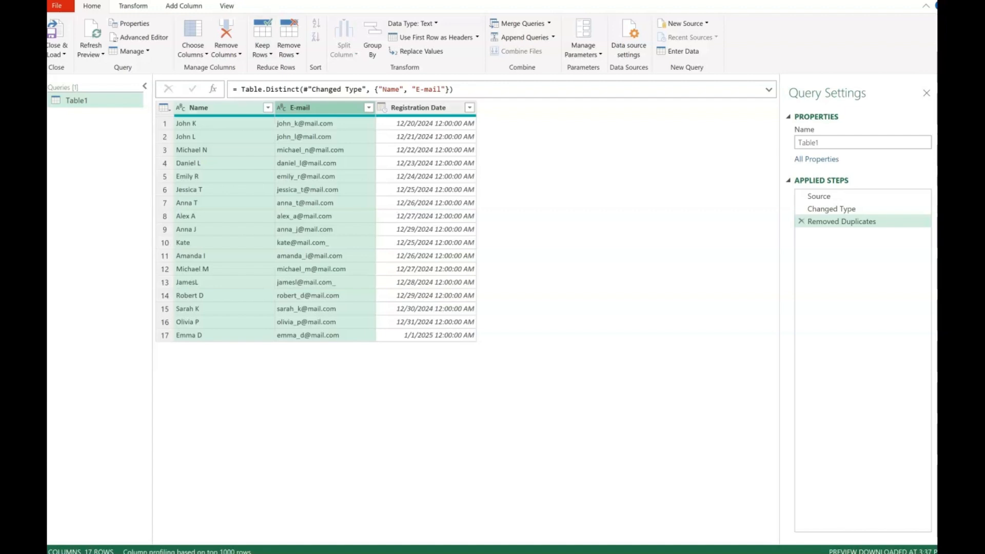
click(164, 107)
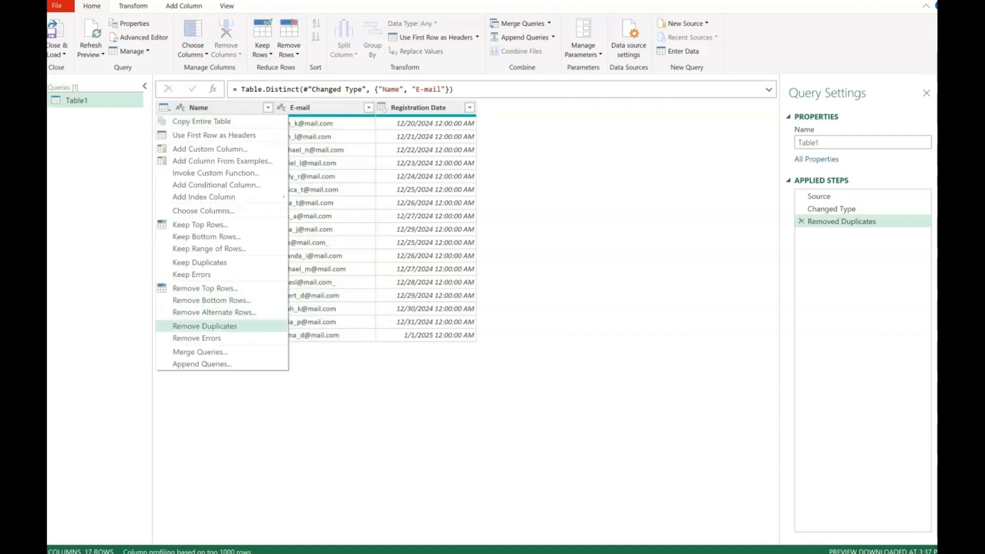
key(Escape)
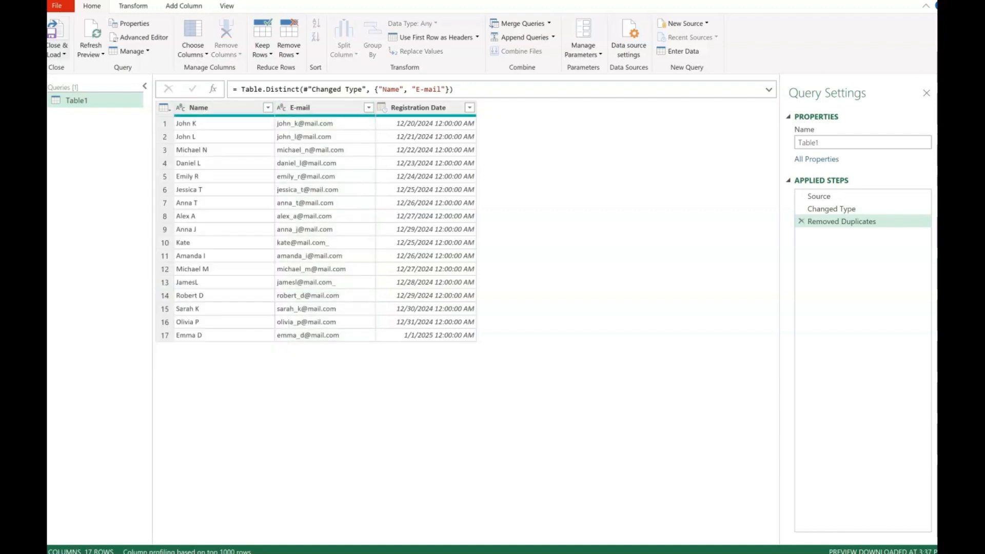
Step: Close Power Query Editor and load the deduplicated query as a table on a new worksheet
click(57, 50)
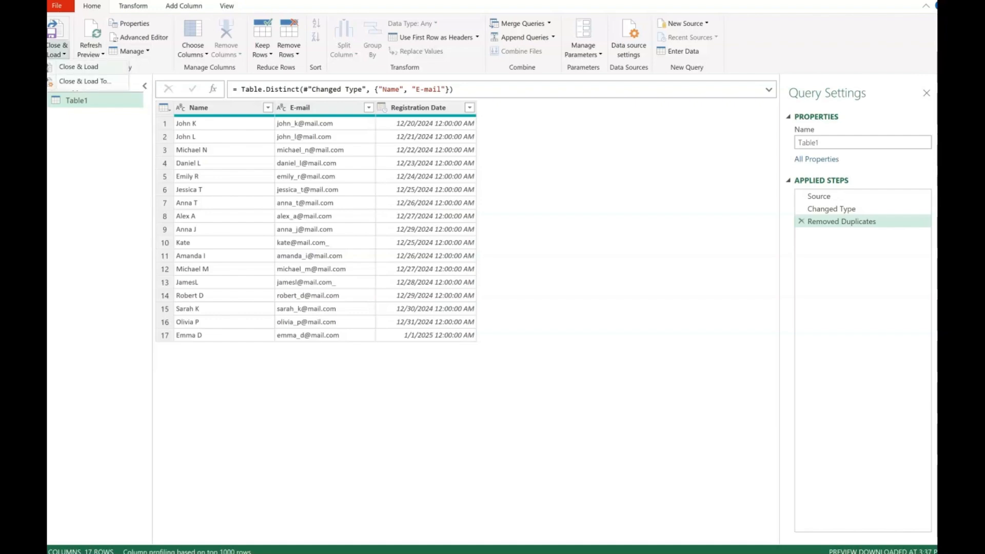
click(79, 67)
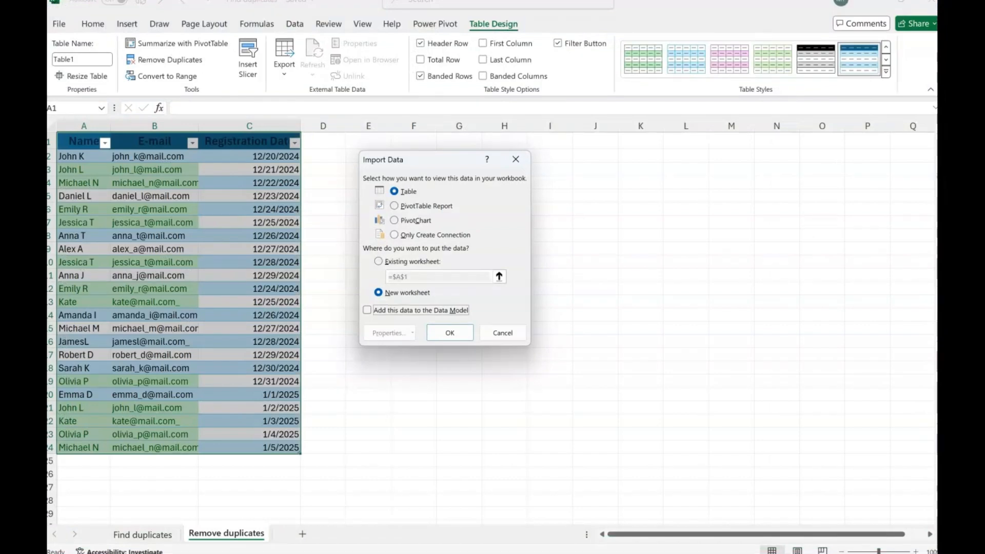
click(450, 333)
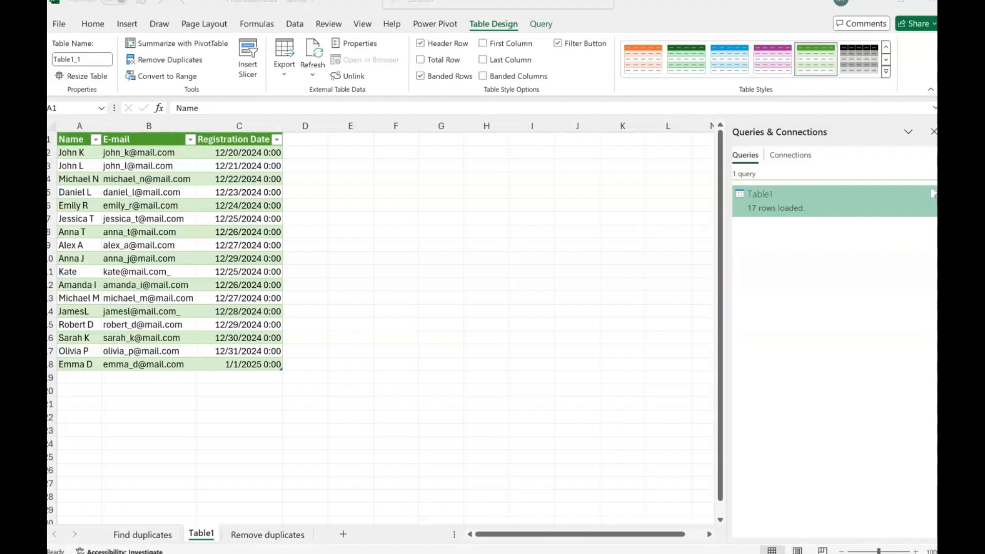
Step: Open the refresh options for the loaded query table
click(149, 179)
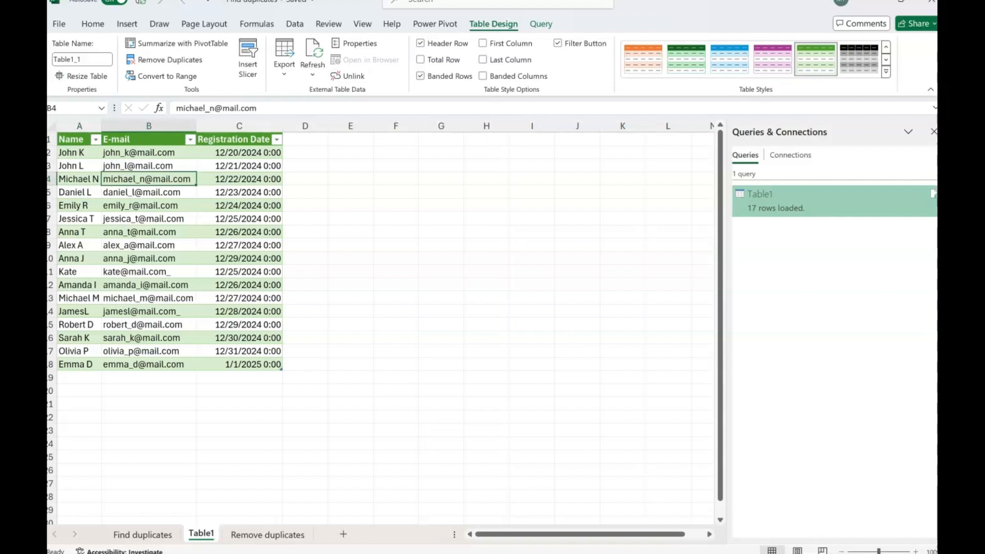
click(312, 74)
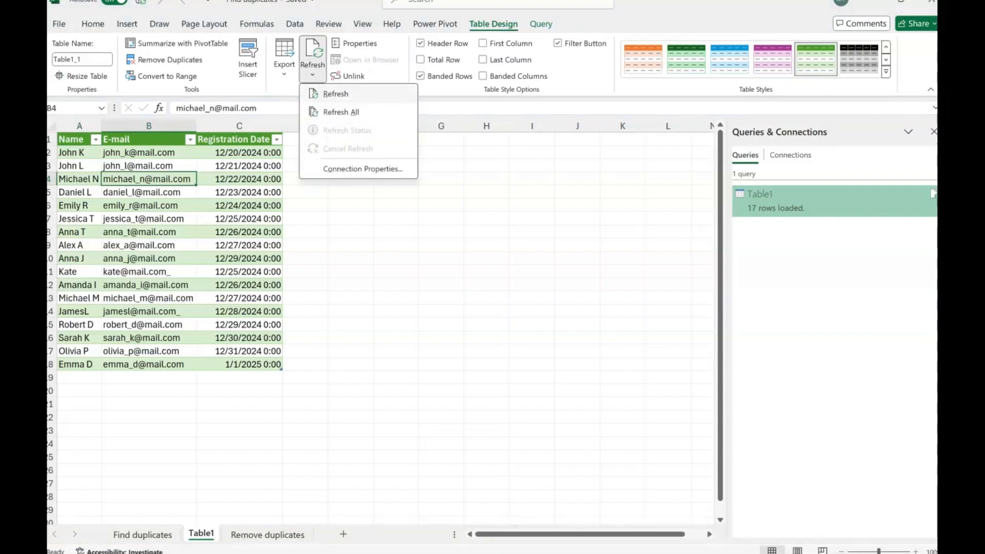